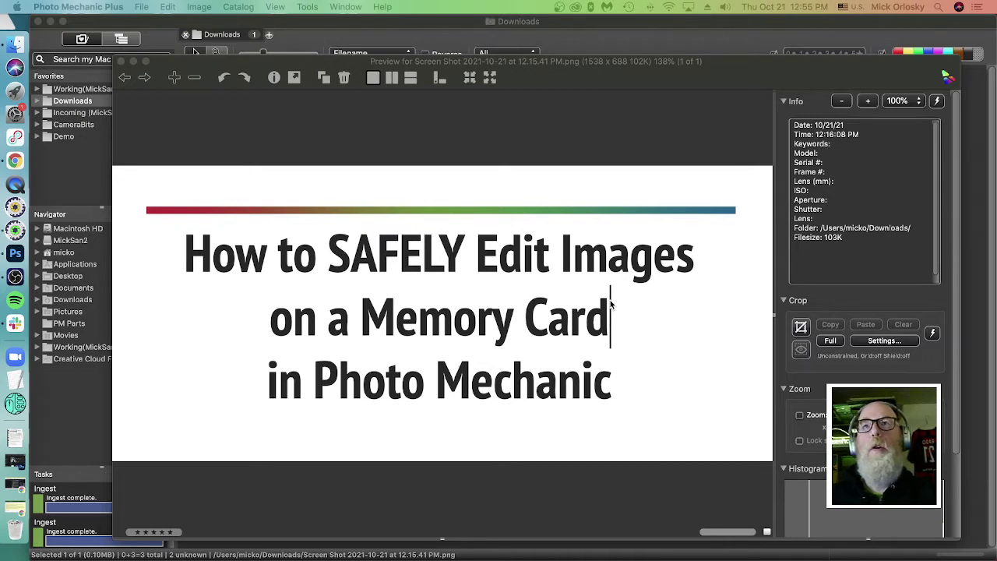
Step: Dismiss the screenshot preview and close the Downloads contact sheet tab
key("Escape")
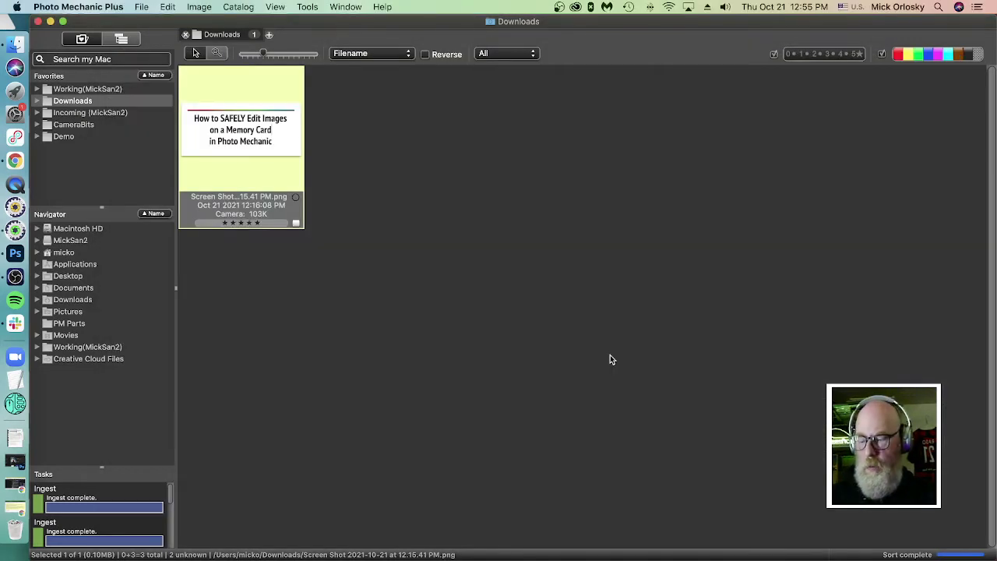
key("super+w")
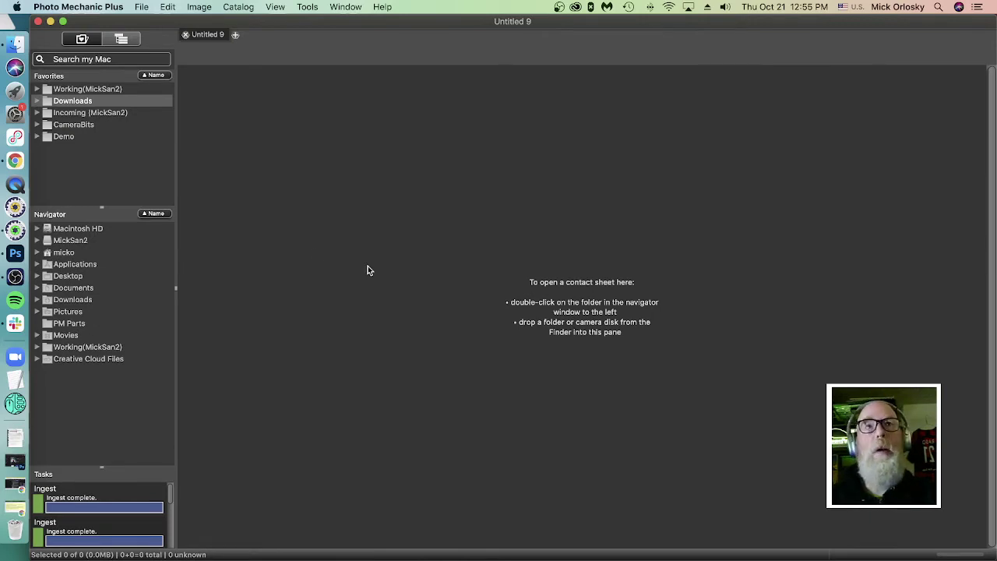
Step: In Preferences, open camera disks as contact sheets and turn off Synchronize single selection
key("super+comma")
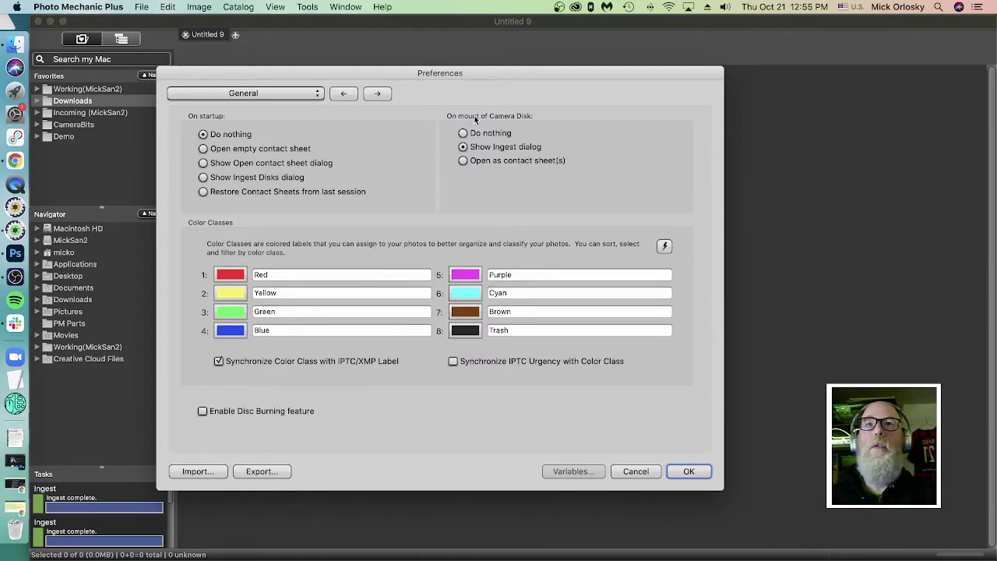
left_click(469, 161)
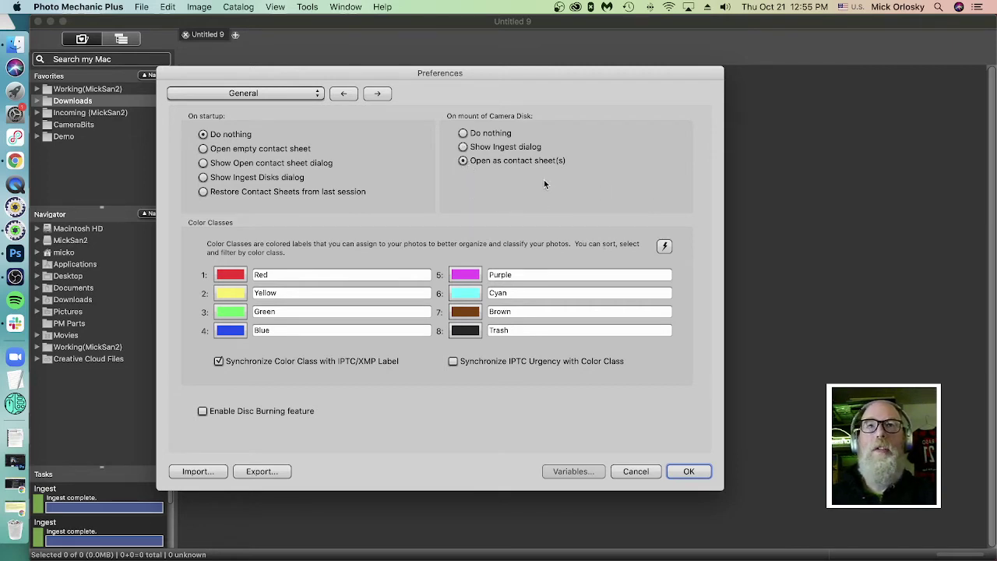
left_click(275, 93)
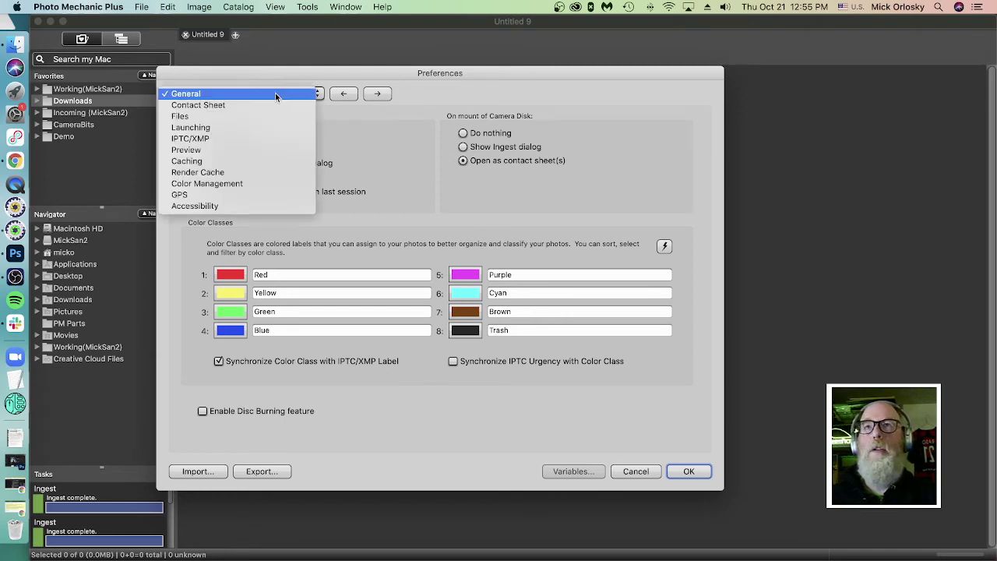
left_click(259, 150)
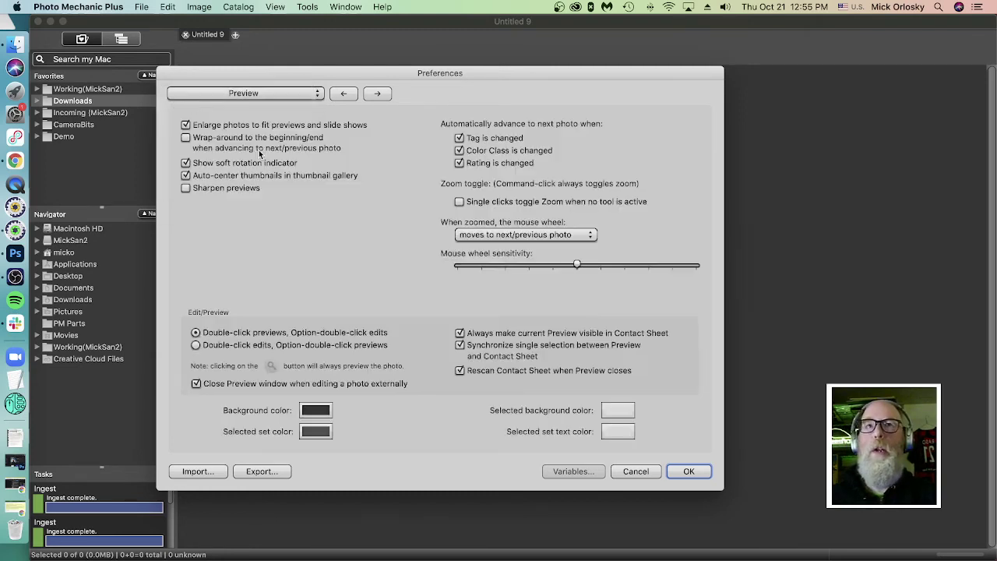
left_click(476, 349)
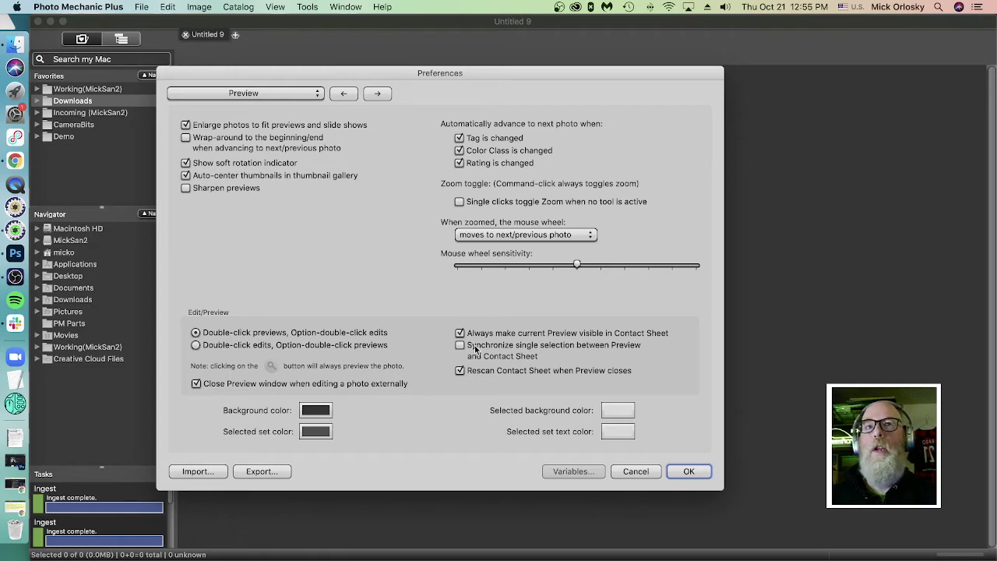
left_click(690, 472)
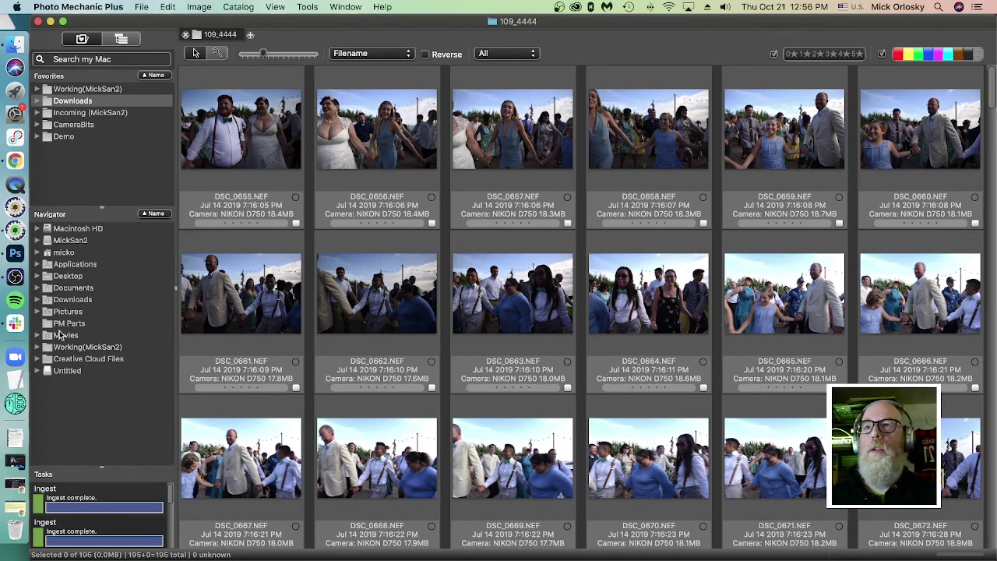
Step: Expand Untitled > DCIM in the Navigator to reveal the 109_4444 folder
left_click(37, 370)
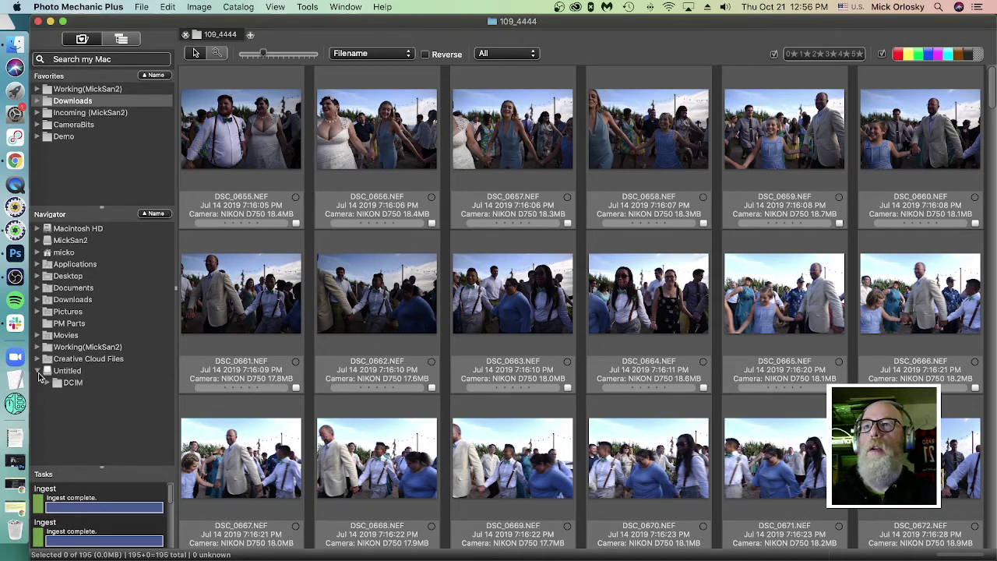
left_click(46, 381)
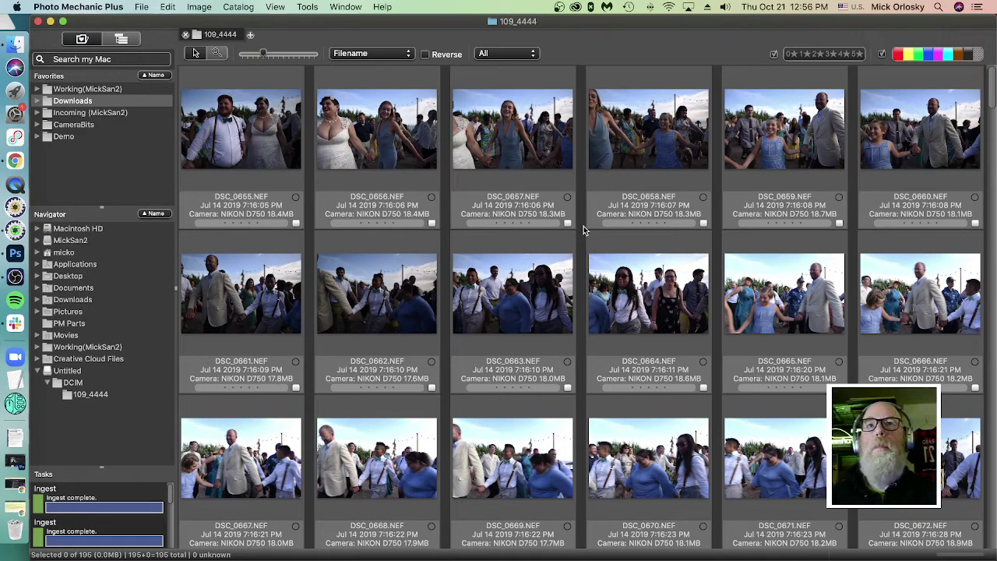
Step: Add scattered photos DSC_0656, 0664–0668, 0674, 0676 and 0657 to the selection
mouse_move(427, 180)
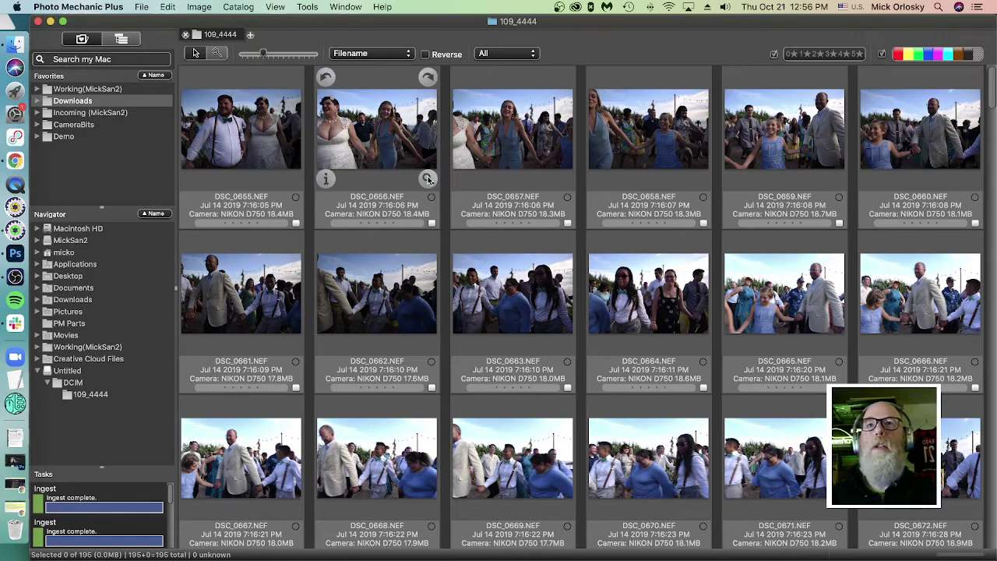
left_click(376, 141)
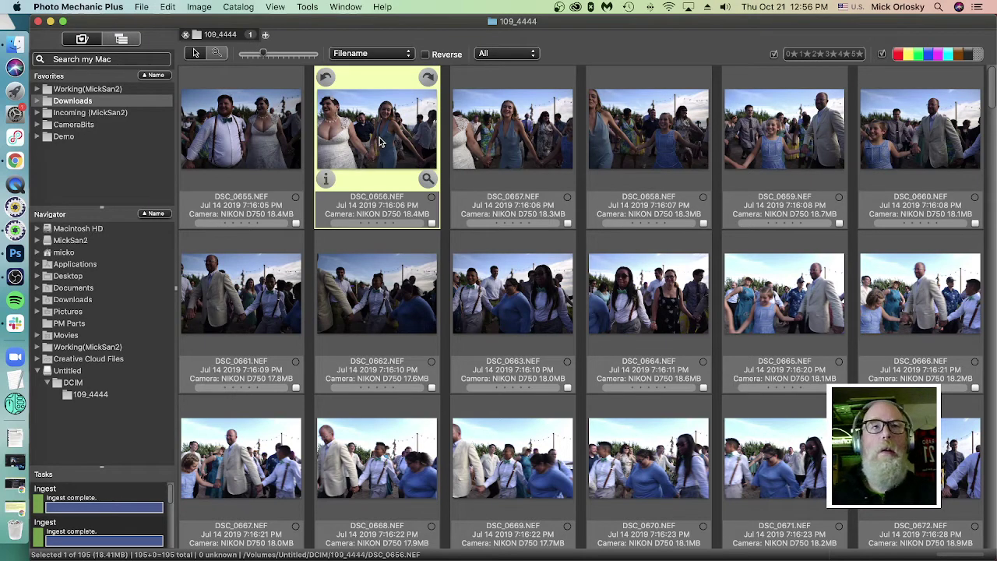
left_click(646, 296, "super")
left_click(779, 314, "super")
left_click(919, 308, "super")
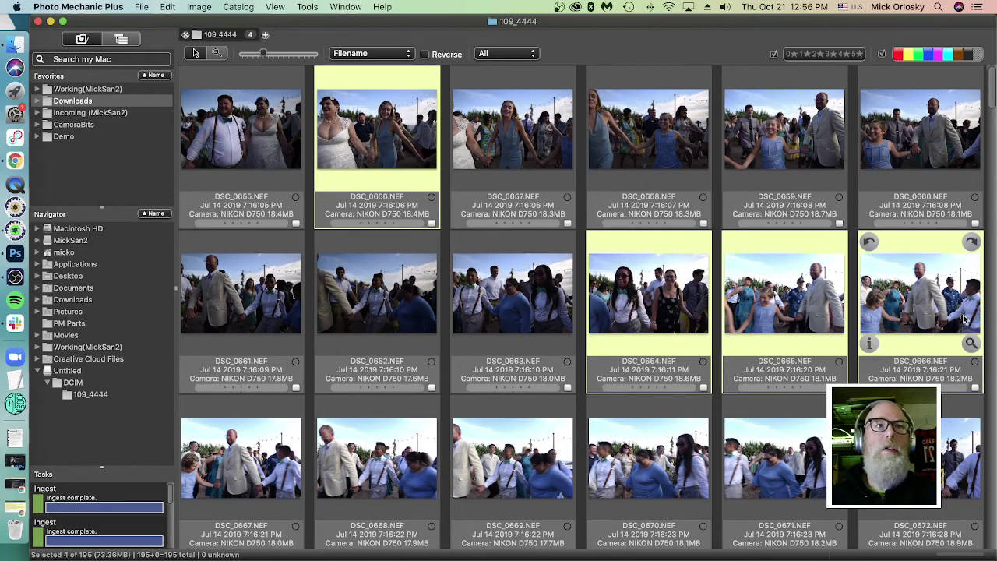
left_click(403, 477, "super")
left_click(237, 467, "super")
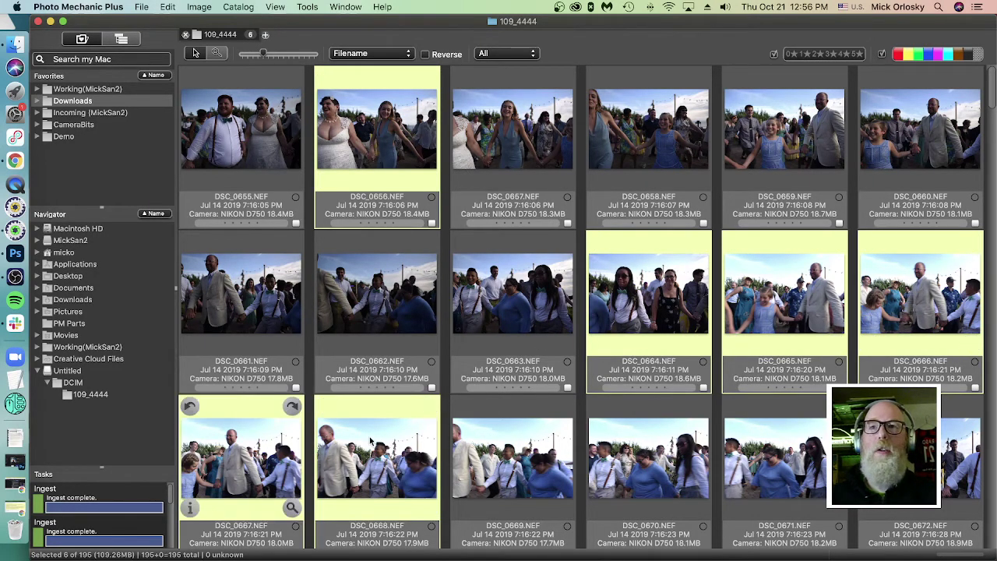
scroll(643, 461, "down", 2)
left_click(642, 461, "super")
left_click(343, 384, "super")
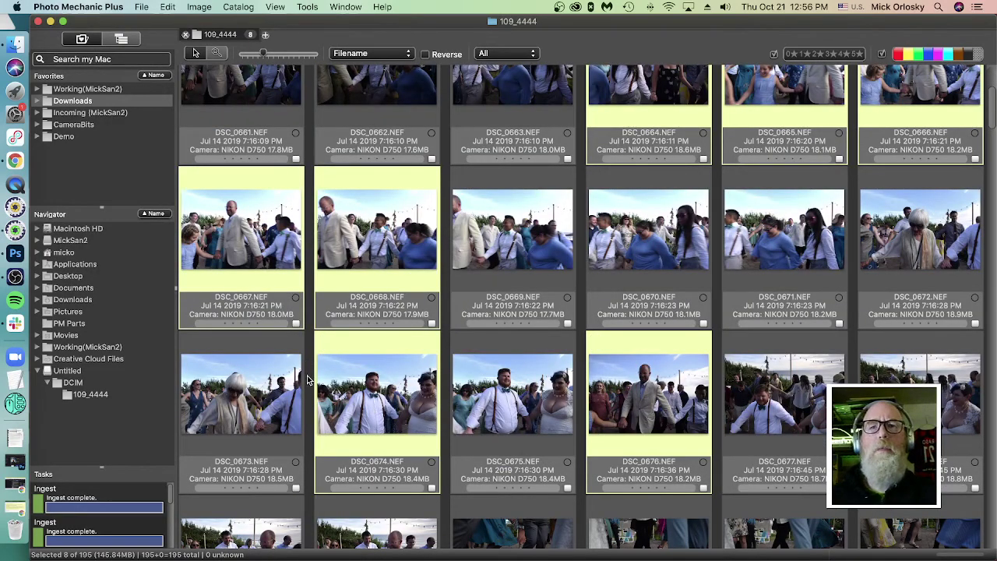
scroll(306, 379, "up", 3)
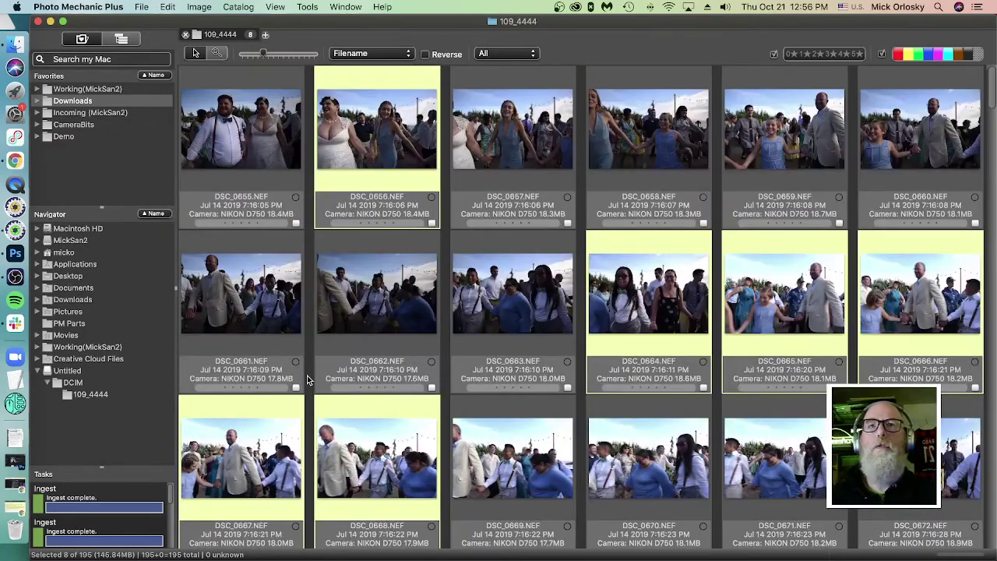
left_click(526, 137, "super")
Step: Select range DSC_0655–DSC_0666, then DSC_0671 alone, finally only DSC_0655
left_click(262, 126)
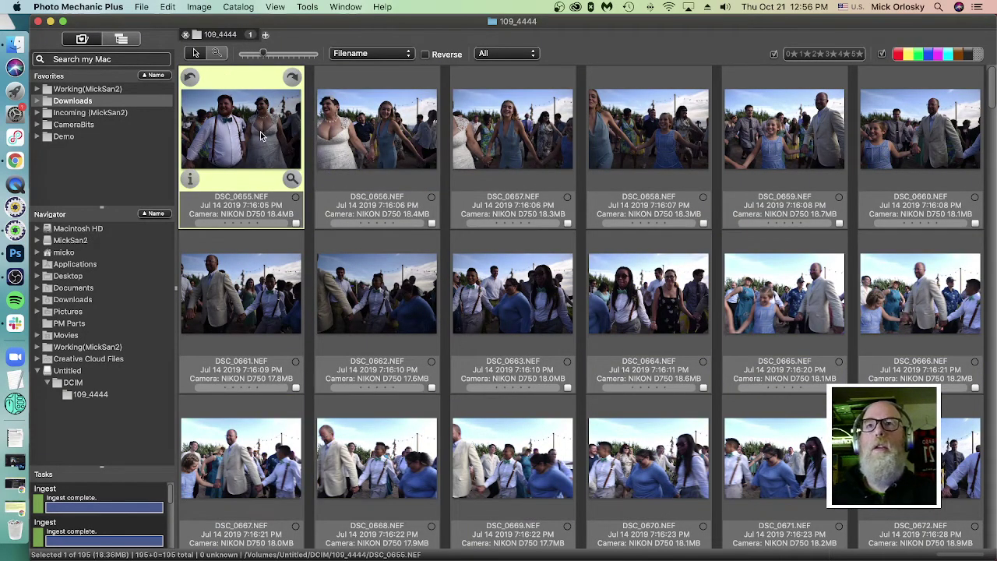
left_click(928, 312, "shift")
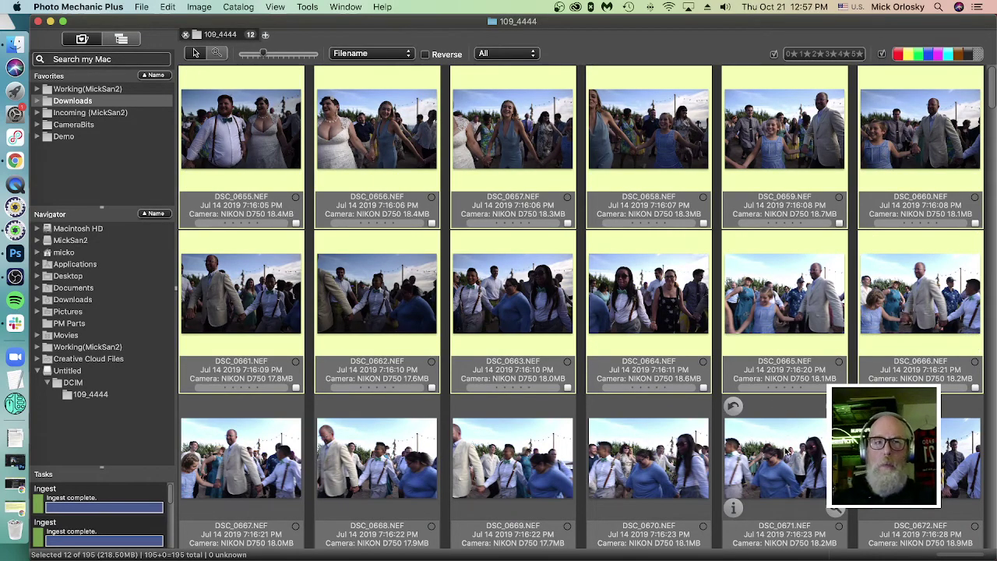
left_click(783, 452)
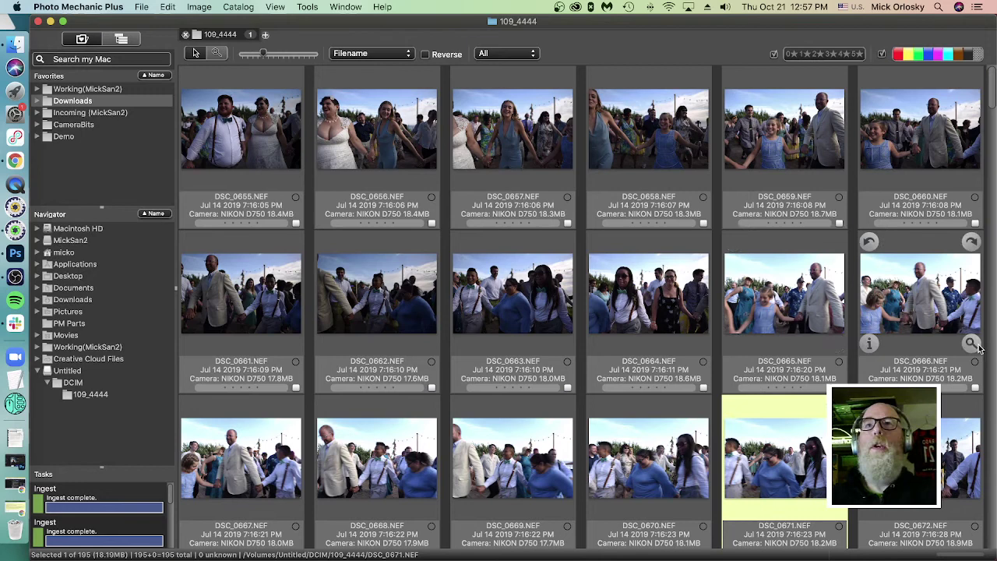
left_click(245, 142)
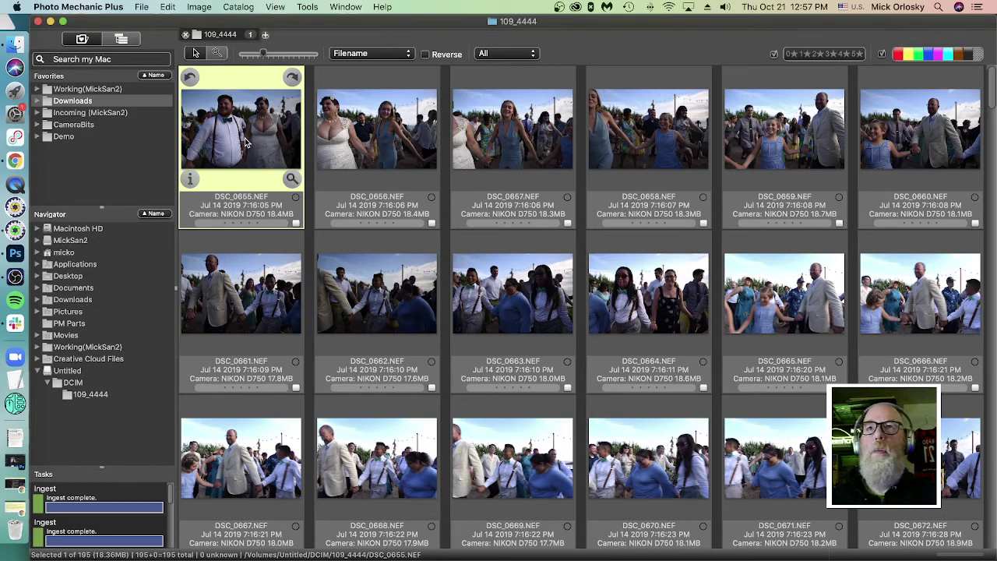
Step: Preview DSC_0655, tag it, and tag keepers among the next few photos
double_click(245, 137)
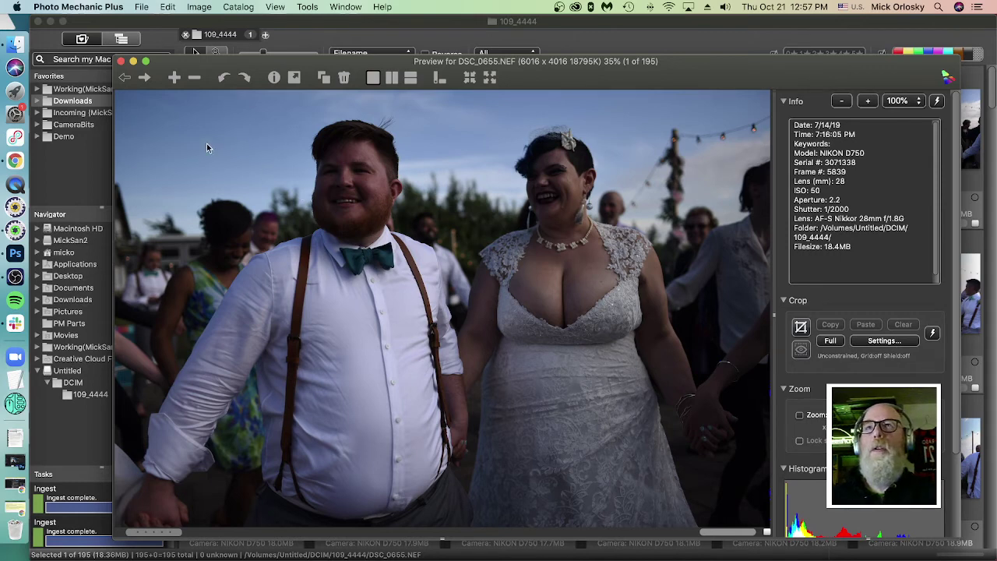
left_click(175, 78)
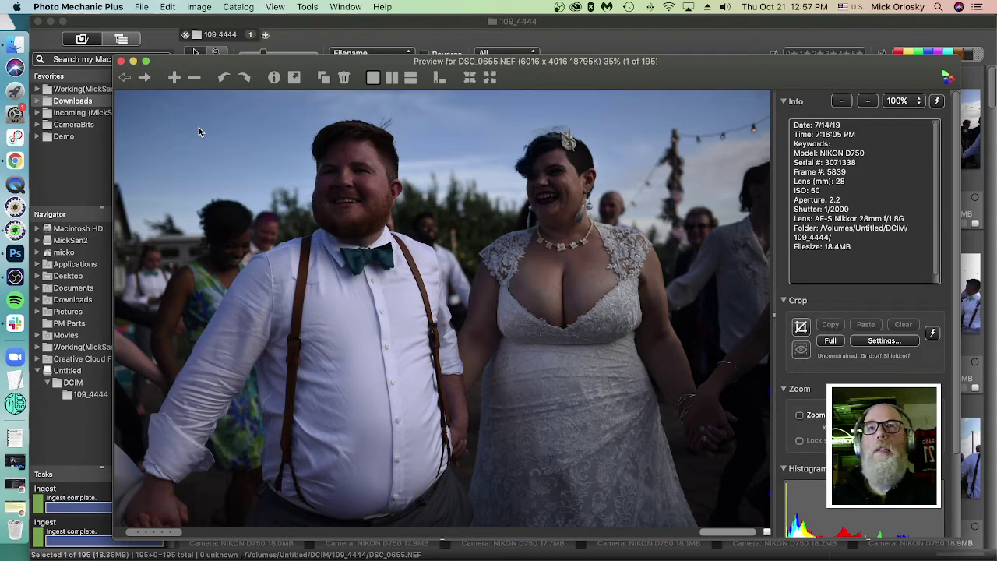
key("Right")
key("Right")
key("Right")
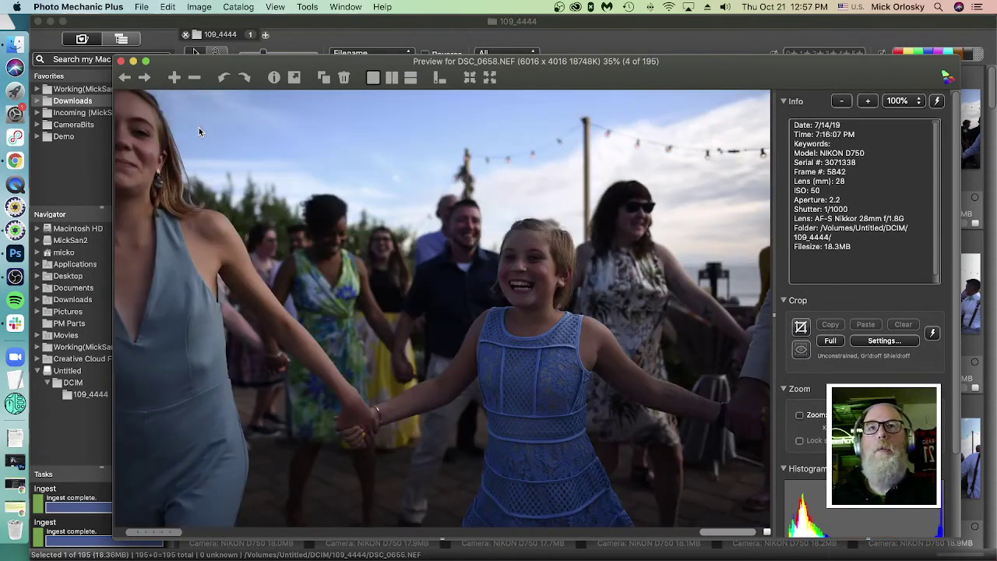
key("Left")
key("Right")
key("Right")
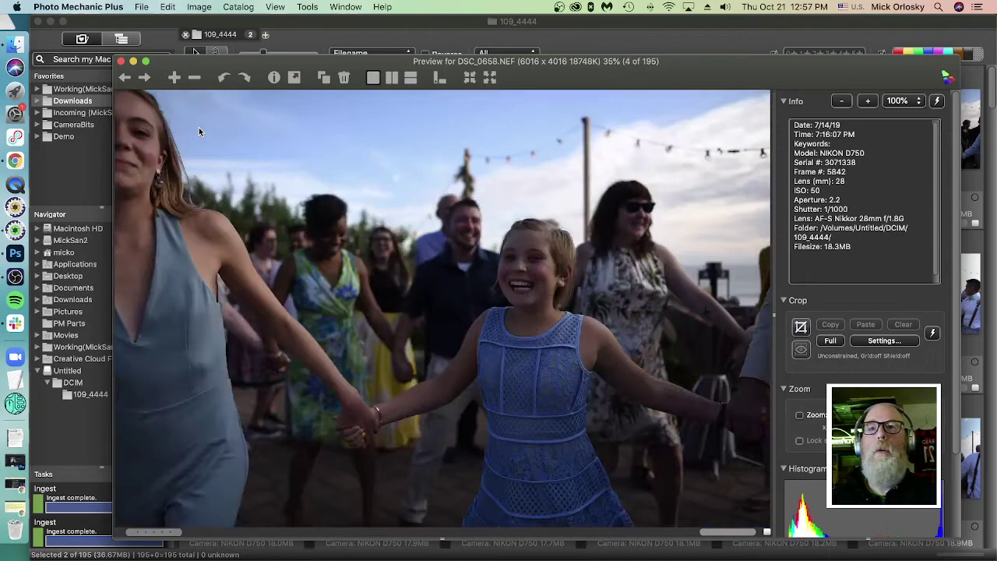
key("Right")
key("Left")
key("Left")
key("Left")
key("Right")
key("Right")
key("Right")
key("t")
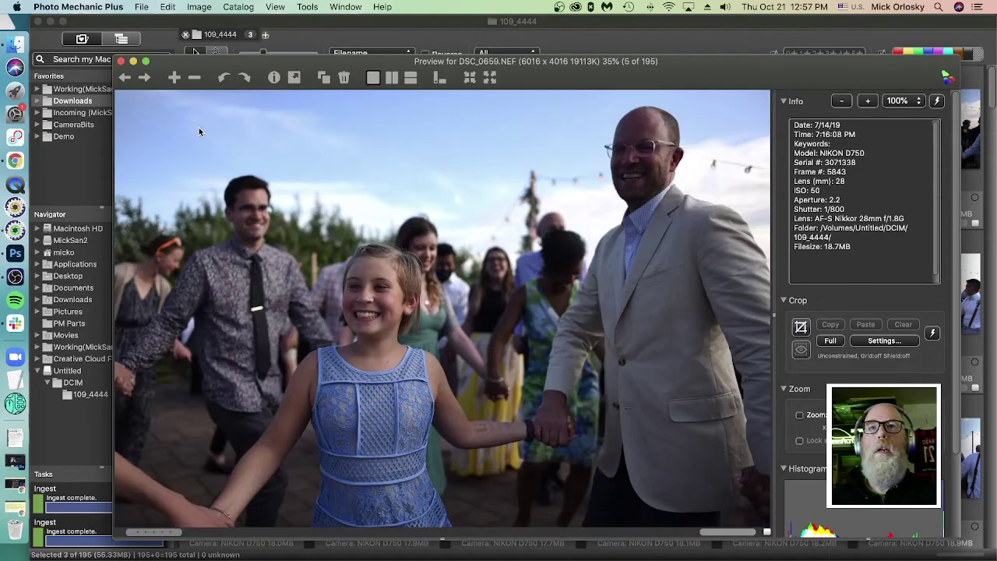
Step: Keep stepping through later photos, tagging keepers through DSC_0704
key("Right")
key("Right")
key("Right")
key("Right")
key("Right")
key("Right")
key("Right")
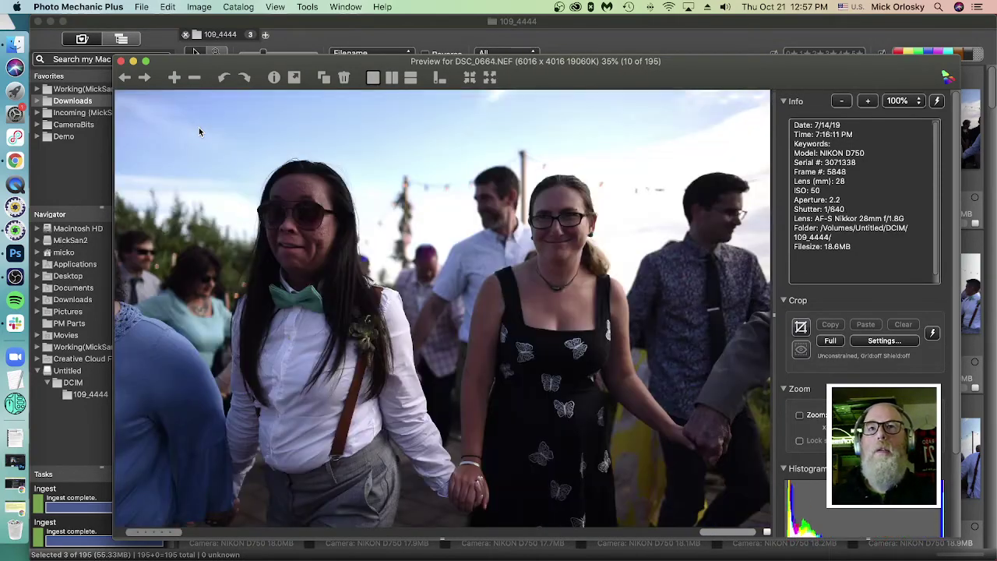
key("Left")
key("Right")
key("Right")
key("Right")
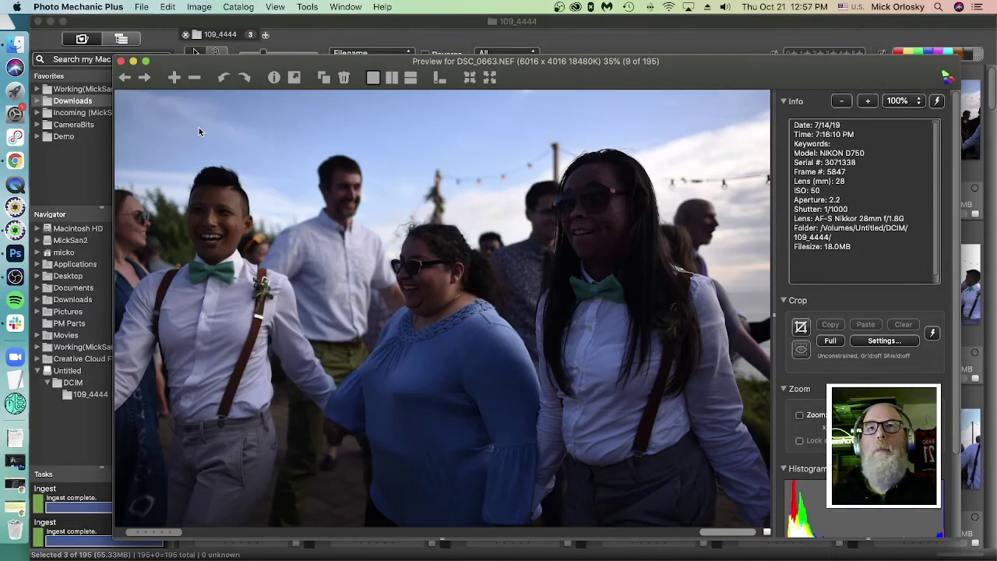
key("Left")
key("Left")
key("Left")
key("Right")
key("Right")
key("Right")
key("Right")
key("Right")
key("Right")
key("Right")
key("Right")
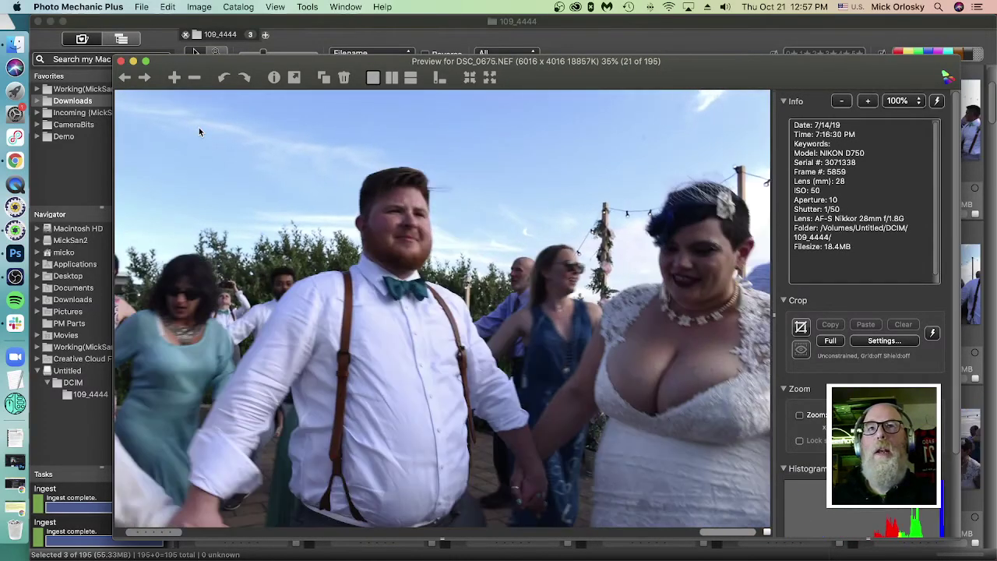
key("Right")
key("Right")
key("Right")
key("Right")
key("Right")
key("Right")
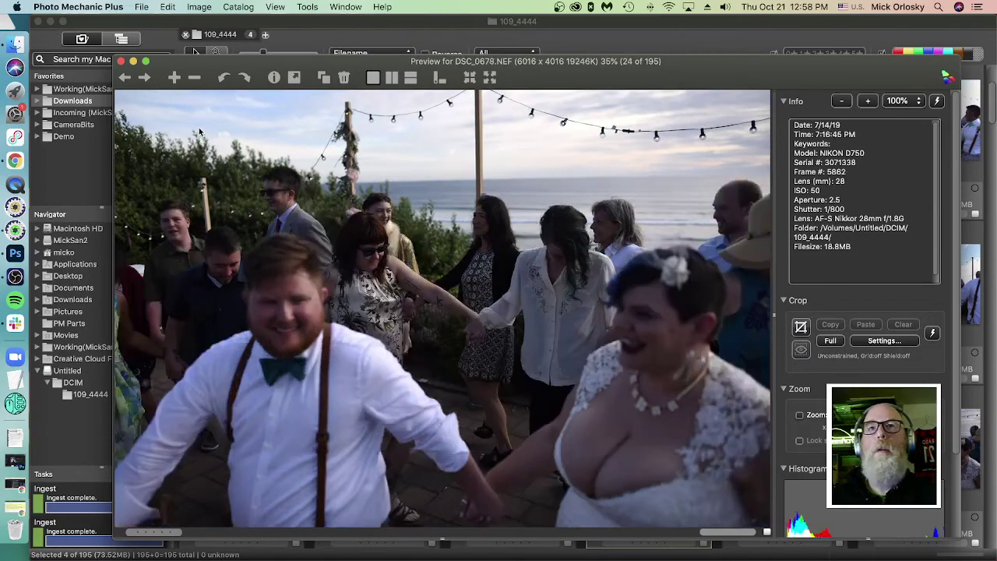
key("Right")
key("Right")
key("Right")
key("Right")
key("Right")
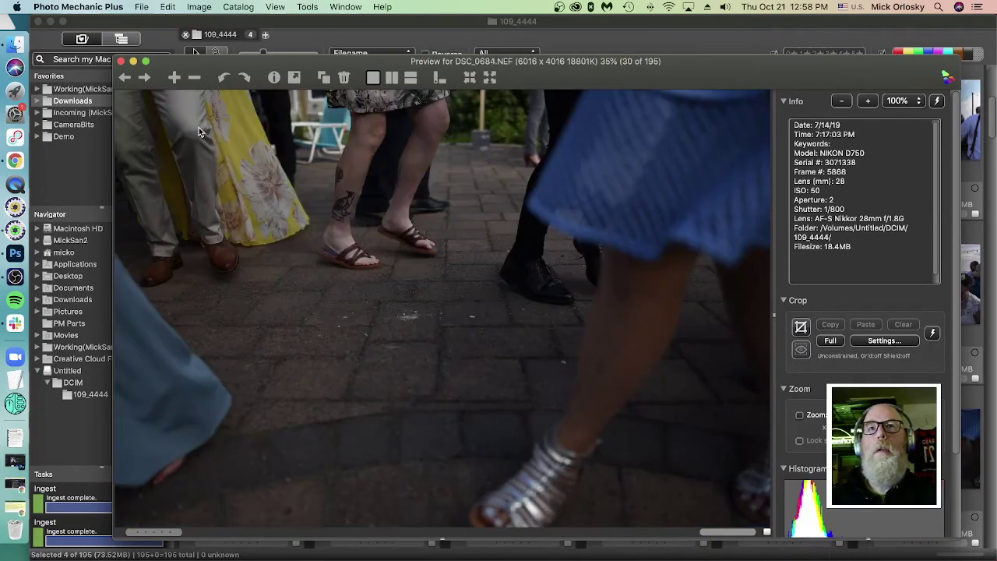
key("Right")
key("Right")
key("Right")
key("Right")
key("Right")
key("Right")
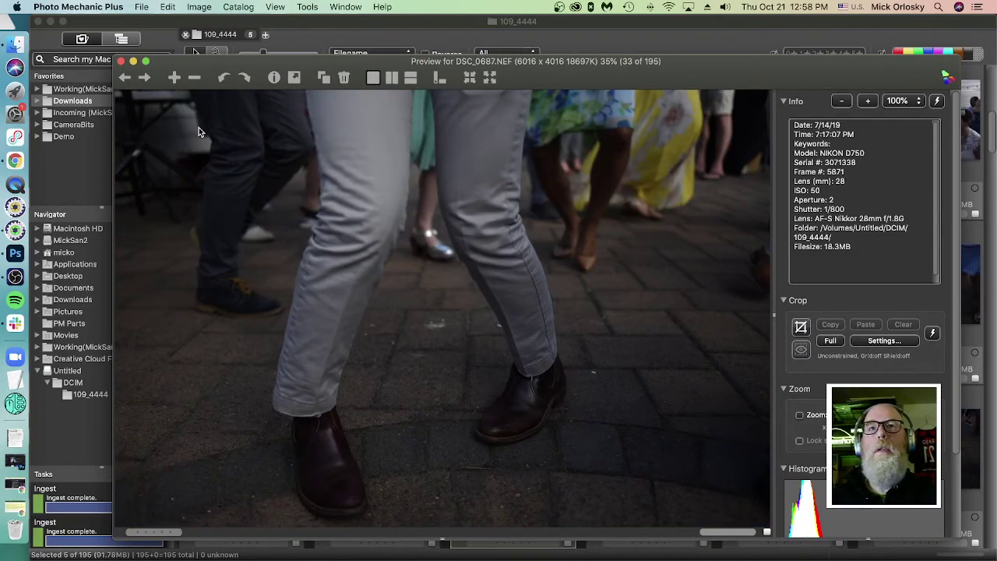
key("Right")
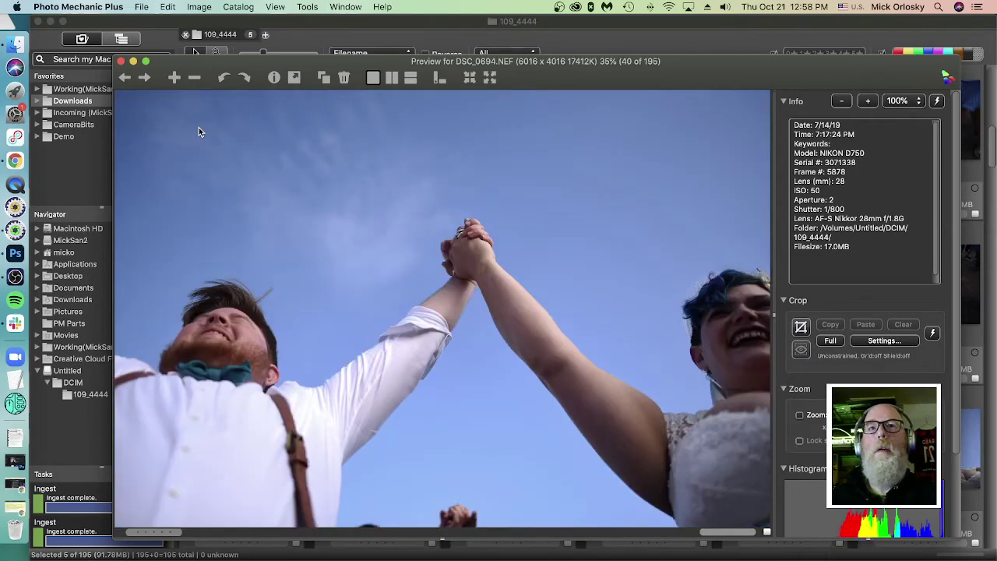
key("Right")
key("Right")
key("Right")
key("Right")
key("Right")
key("Right")
key("Right")
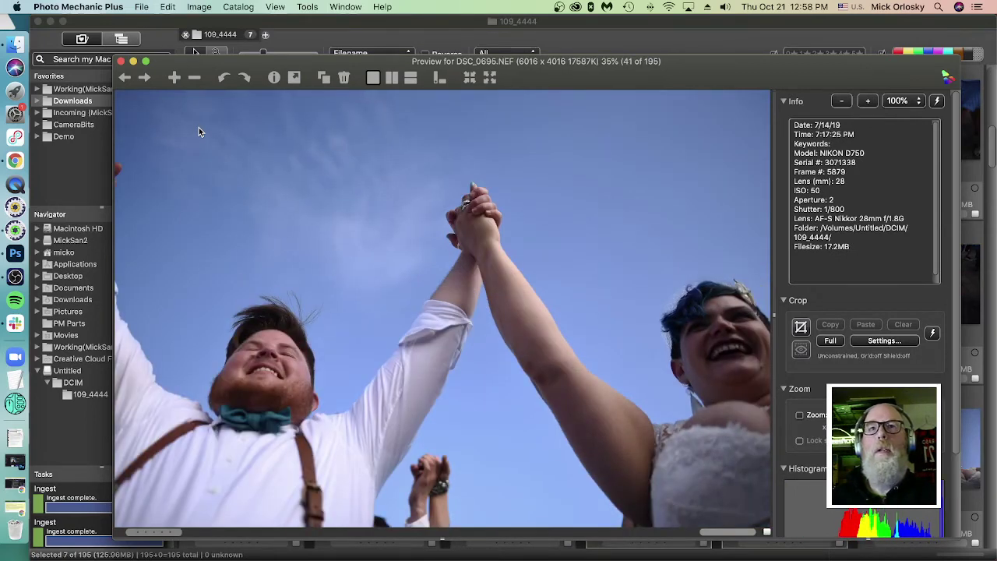
key("Right")
key("Right")
key("Right")
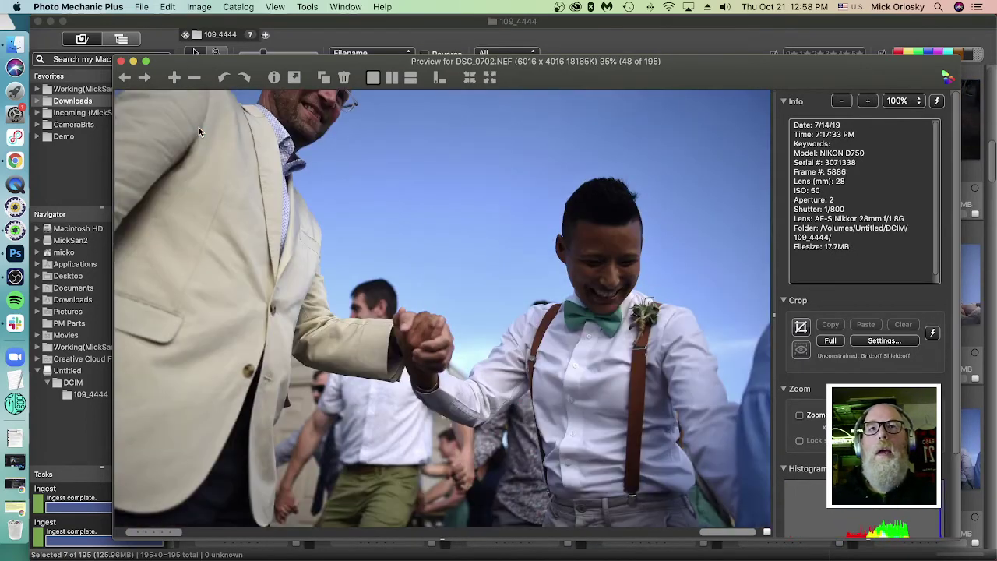
Step: Tag the last keeper, close the preview, and scroll the contact sheet
key("t")
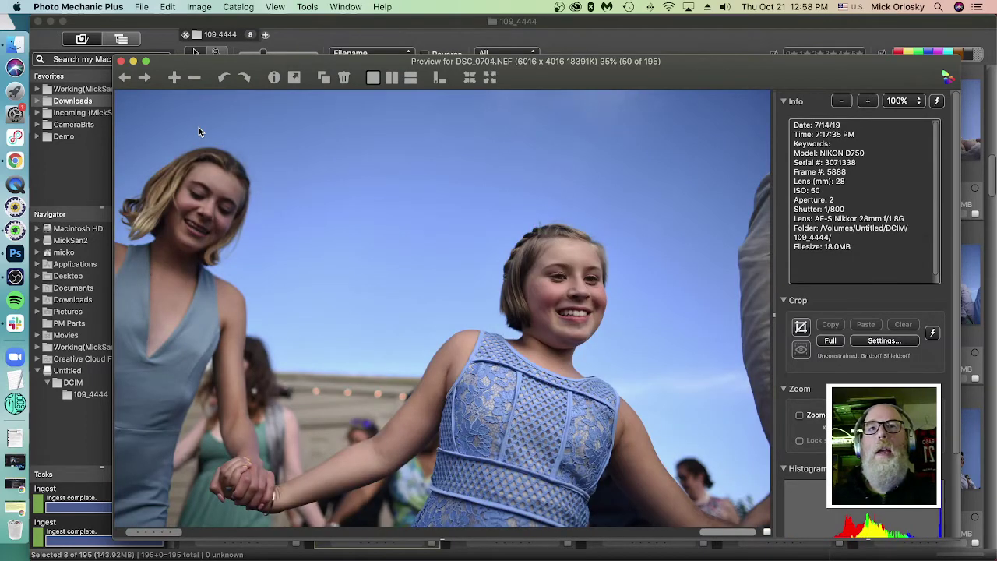
key("Escape")
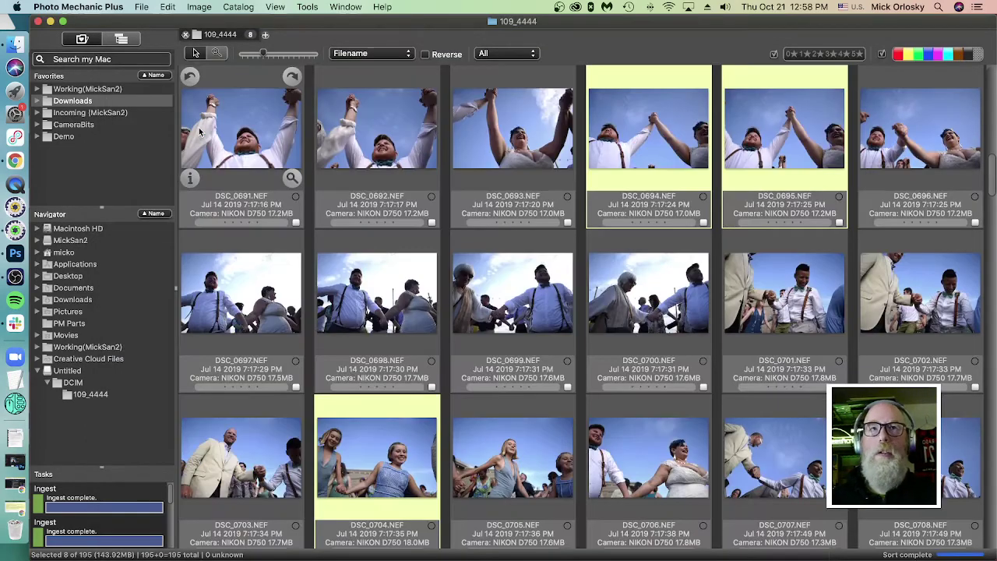
scroll(464, 249, "up", 5)
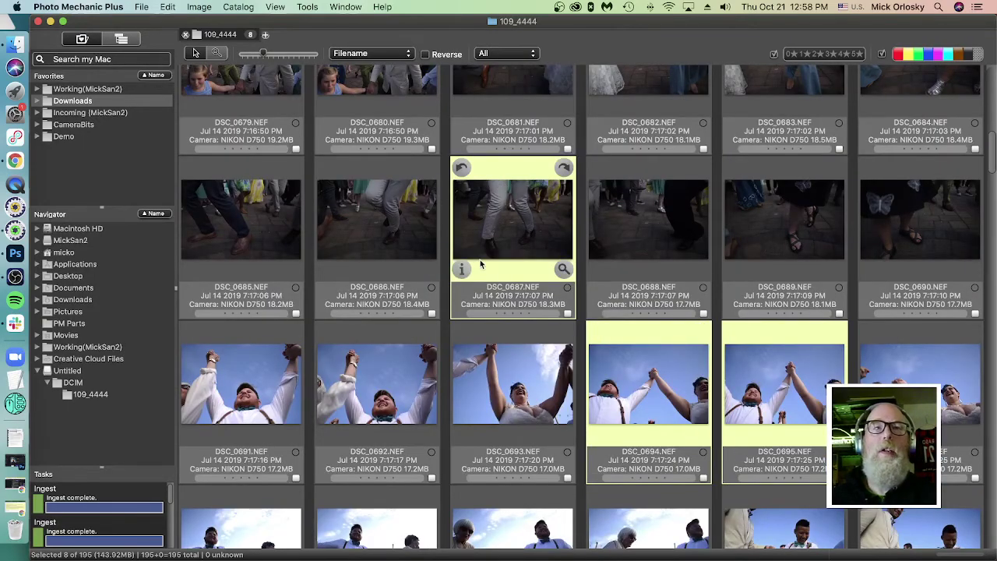
scroll(476, 261, "down", 3)
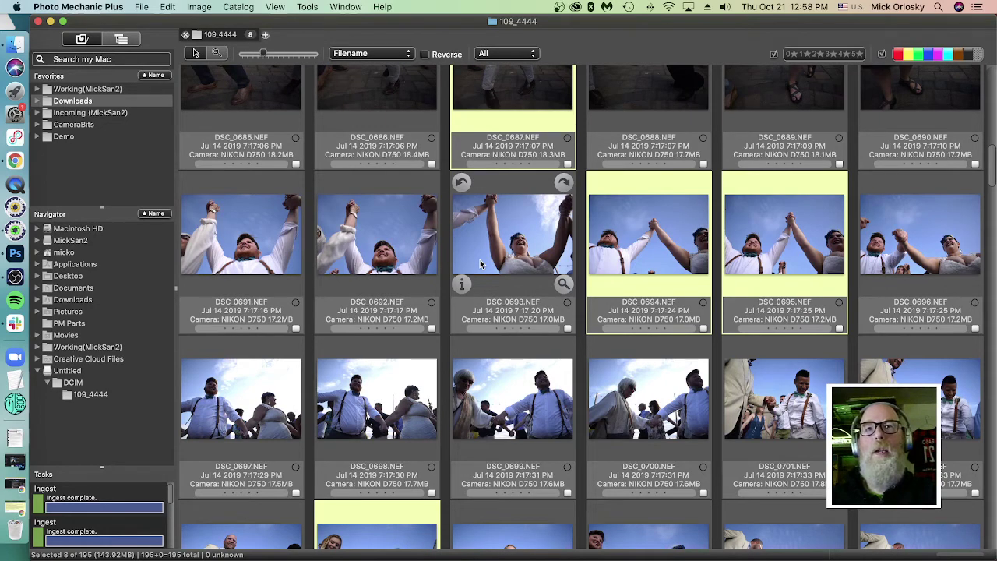
Step: Ingest From Selection into the Tayja_Gabe_Wedding folder
key("super+g")
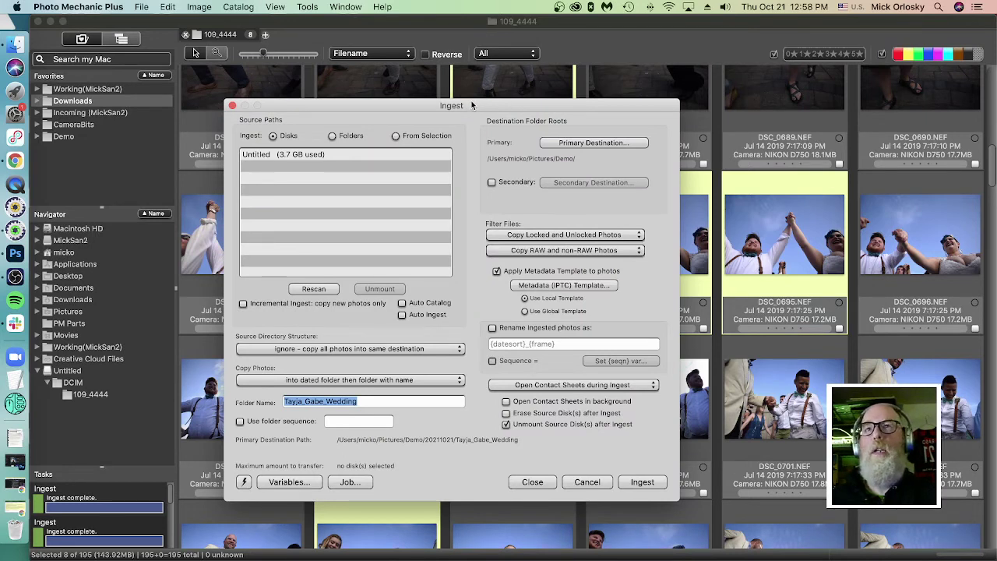
left_click(396, 137)
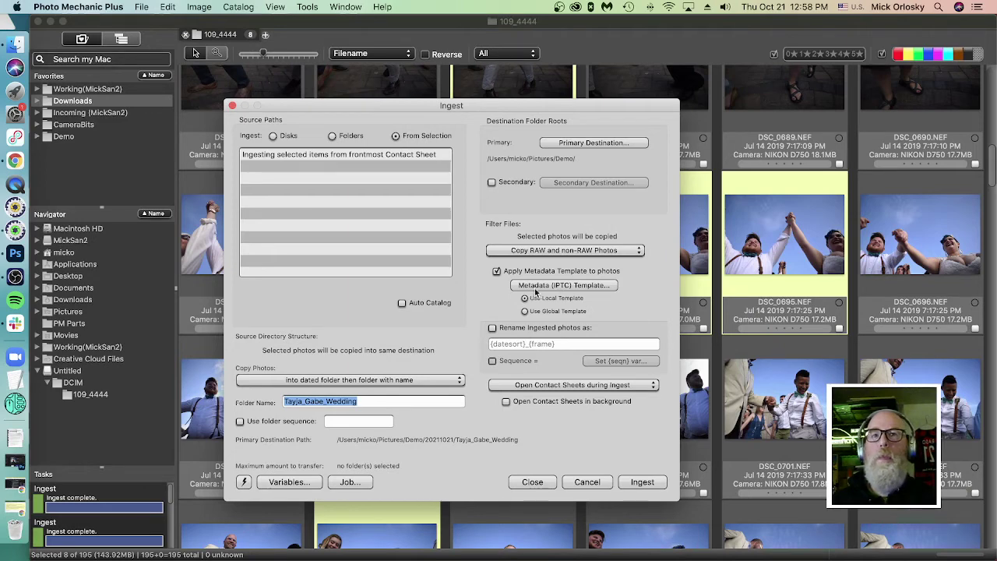
left_click(639, 482)
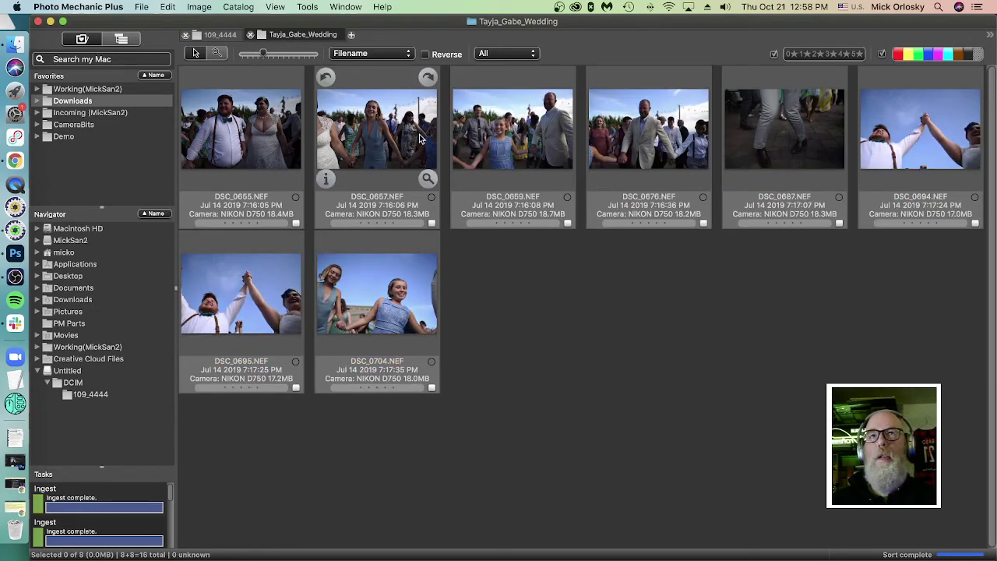
Step: Open Demo > 20211021 > Tayja_Gabe_Wedding in Favorites
left_click(38, 137)
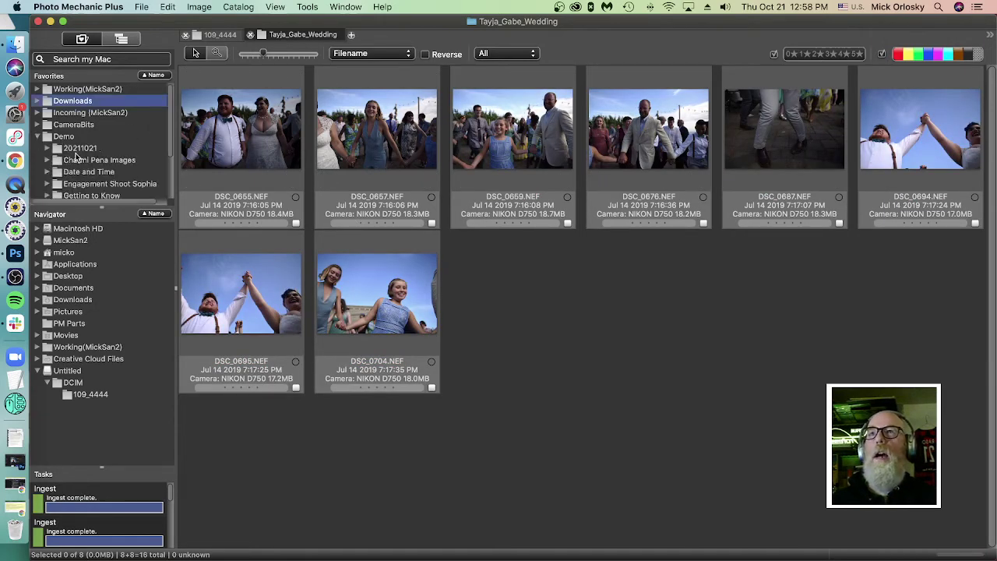
left_click(46, 148)
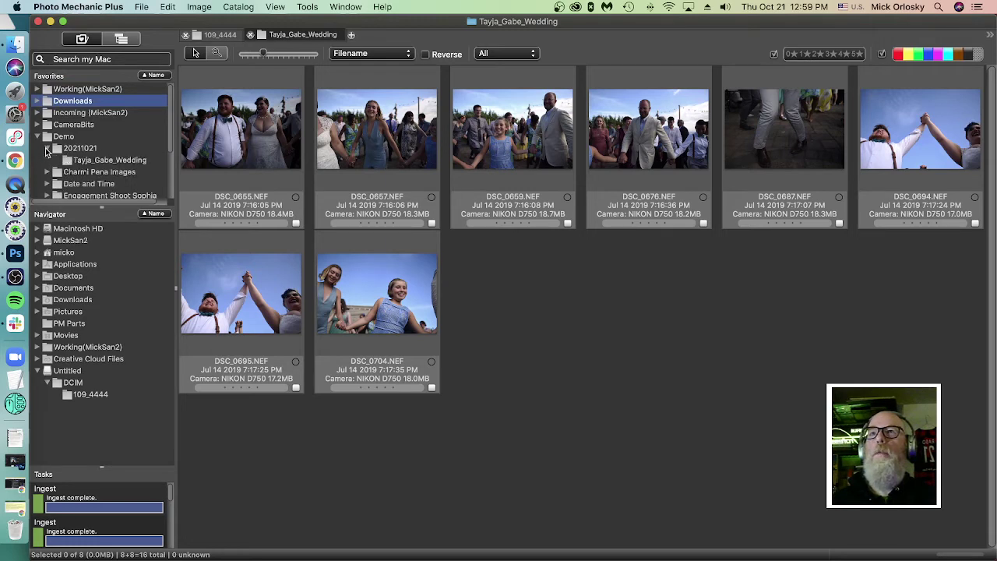
left_click(114, 161)
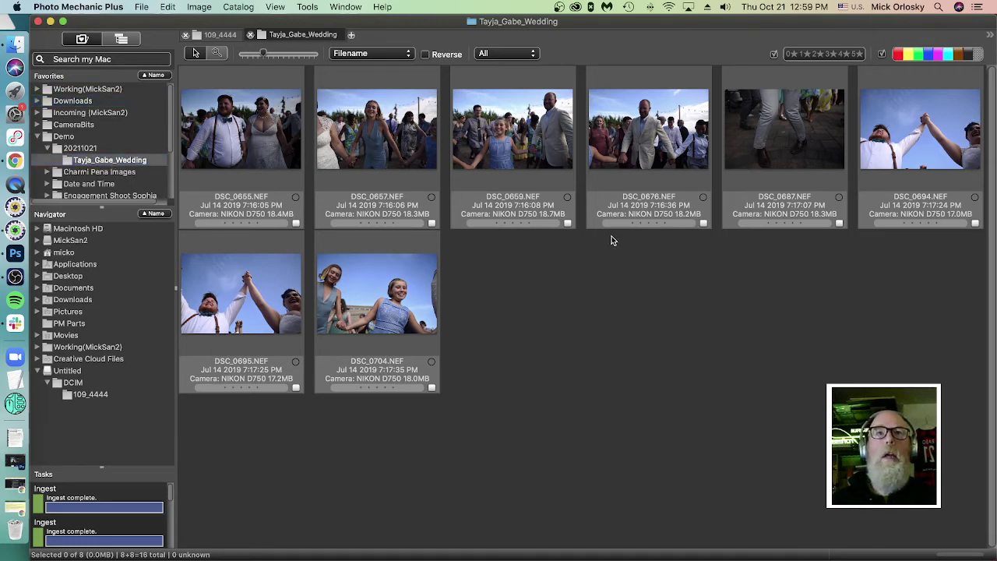
Step: Rate DSC_0655 four stars with Yellow colour class, and DSC_0657 two stars
left_click(275, 153)
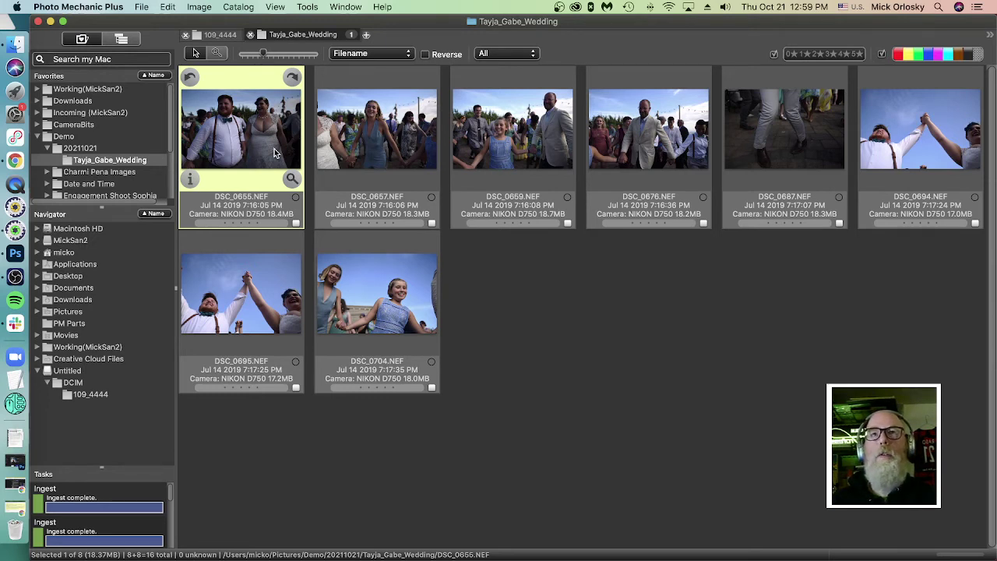
left_click(249, 223)
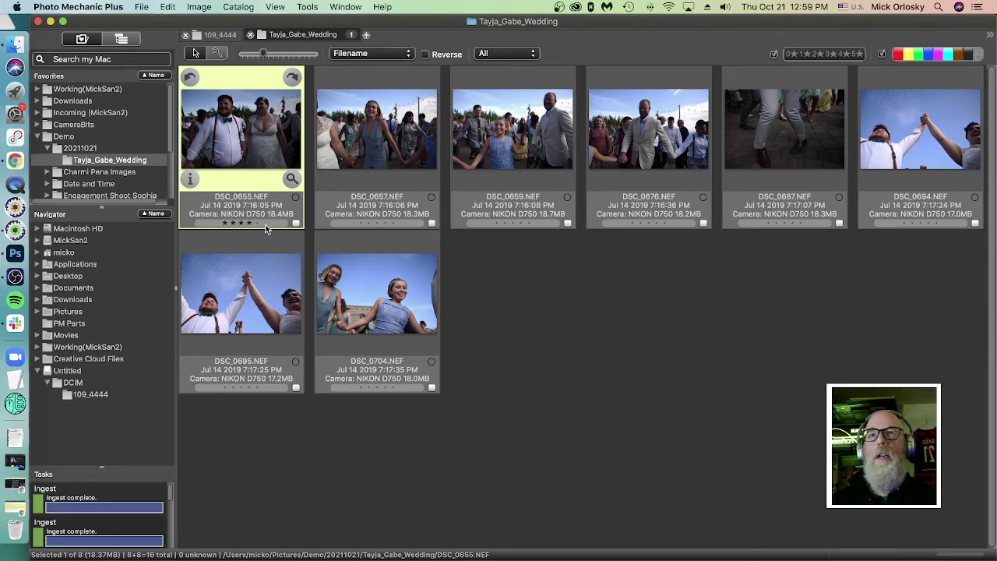
left_click(296, 224)
left_click(327, 243)
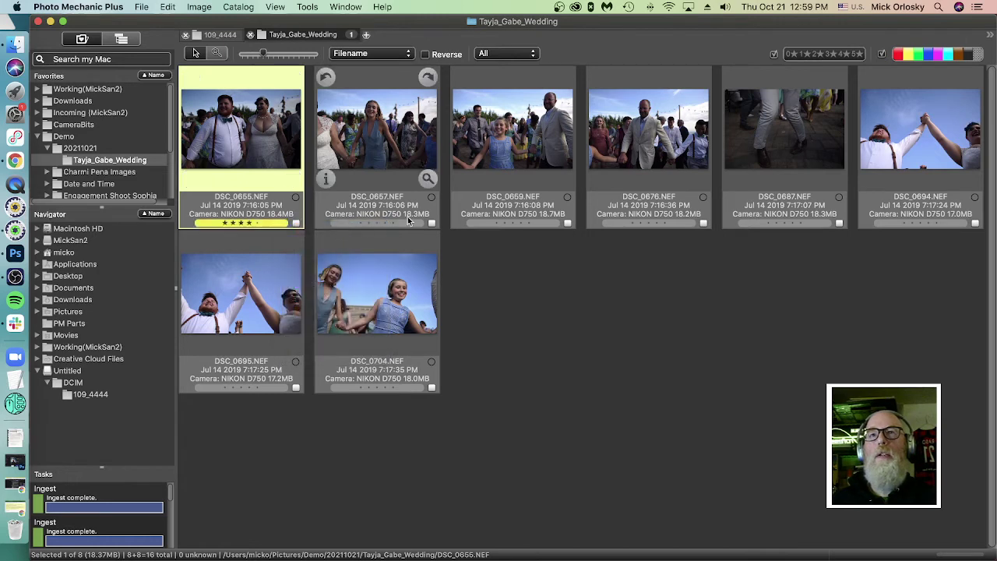
left_click(395, 223)
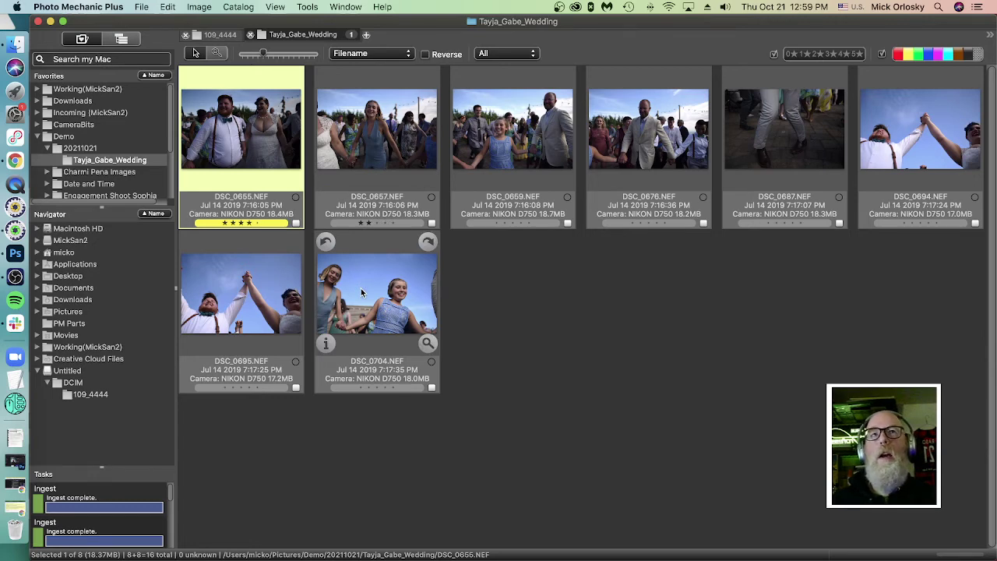
left_click(222, 34)
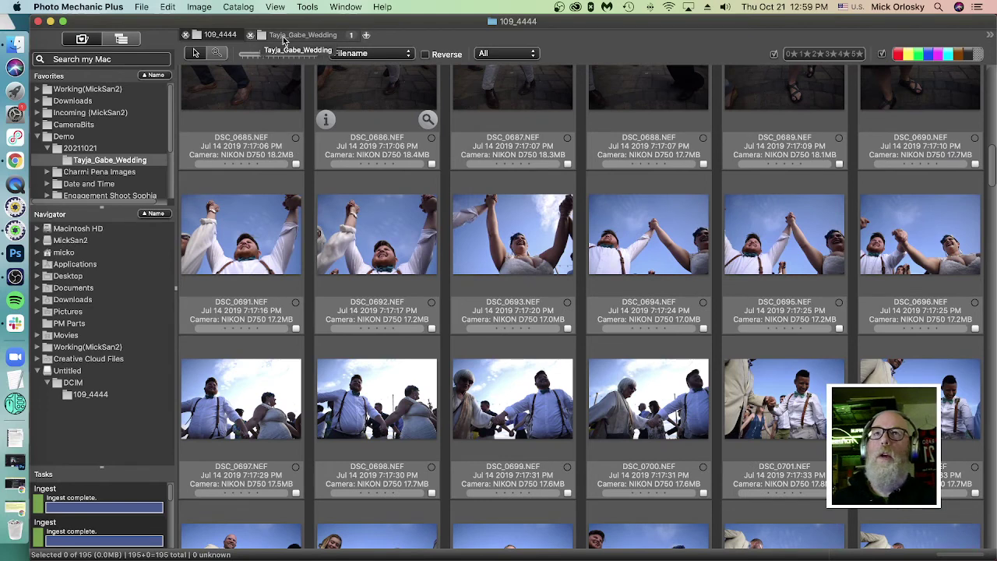
left_click(284, 35)
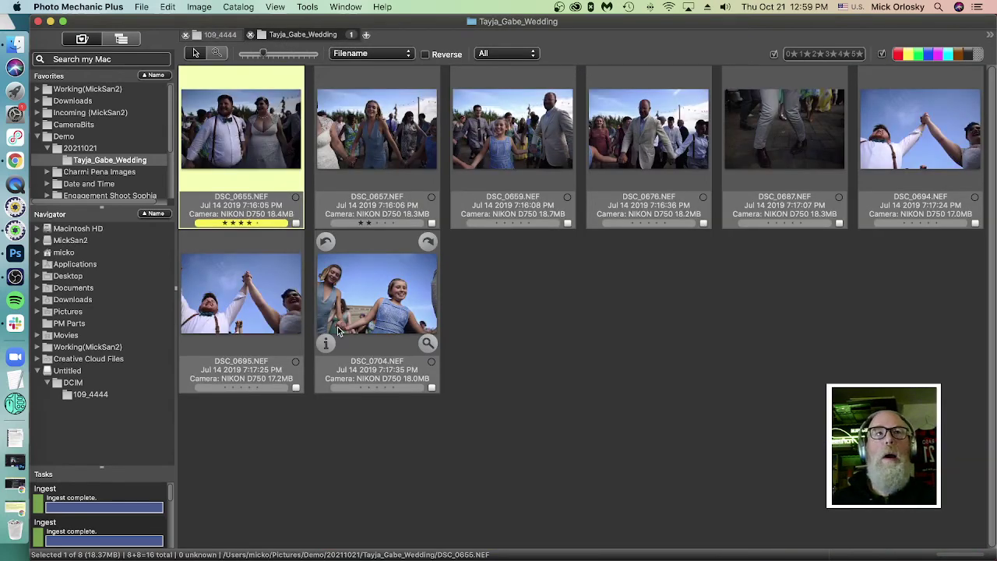
mouse_move(397, 314)
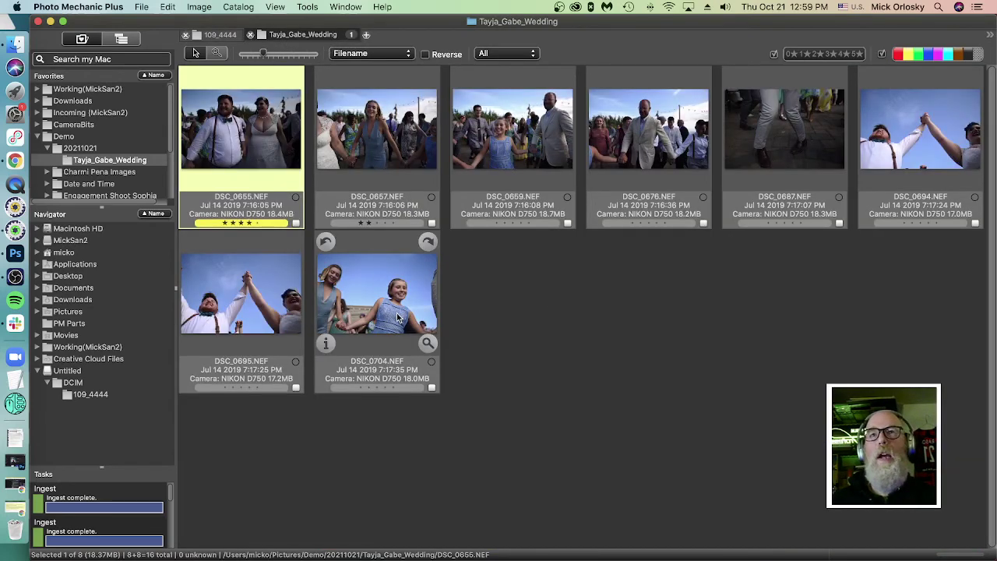